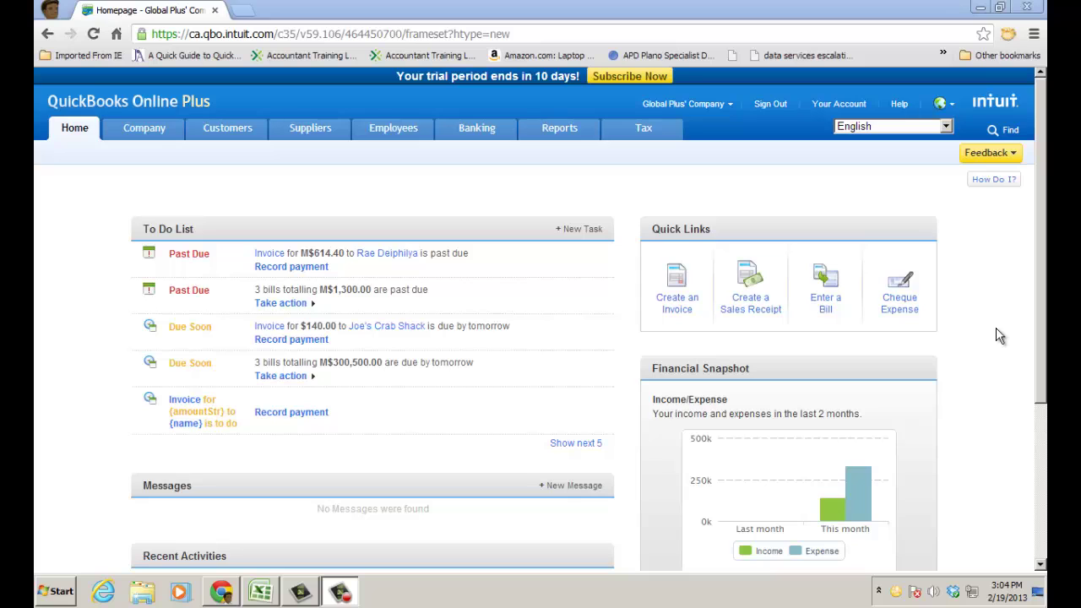
Step: Start a new bill for Supplies Depot and remove the prefilled Apple Tree line
{"action": "left_click", "coordinate": [829, 305]}
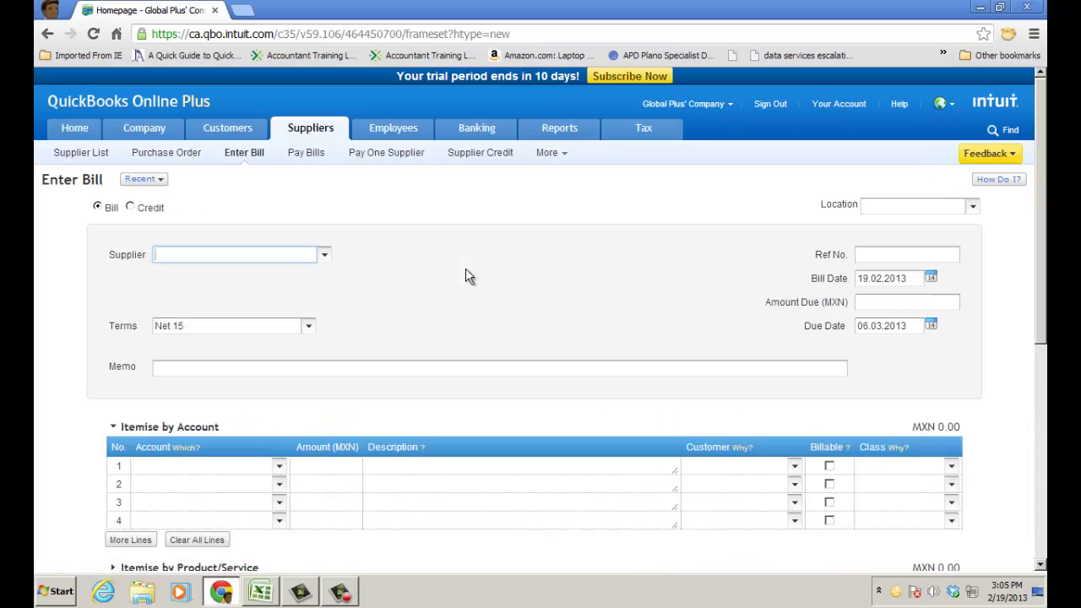
{"action": "left_click", "coordinate": [324, 255]}
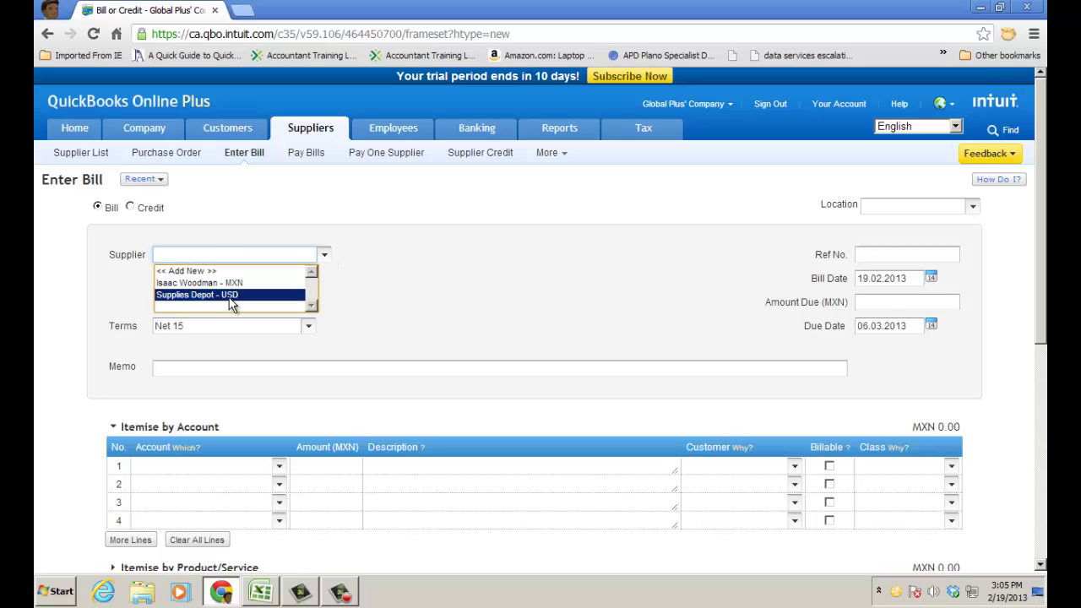
{"action": "left_click", "coordinate": [230, 297]}
{"action": "scroll", "coordinate": [354, 386], "scroll_direction": "down", "scroll_amount": 1}
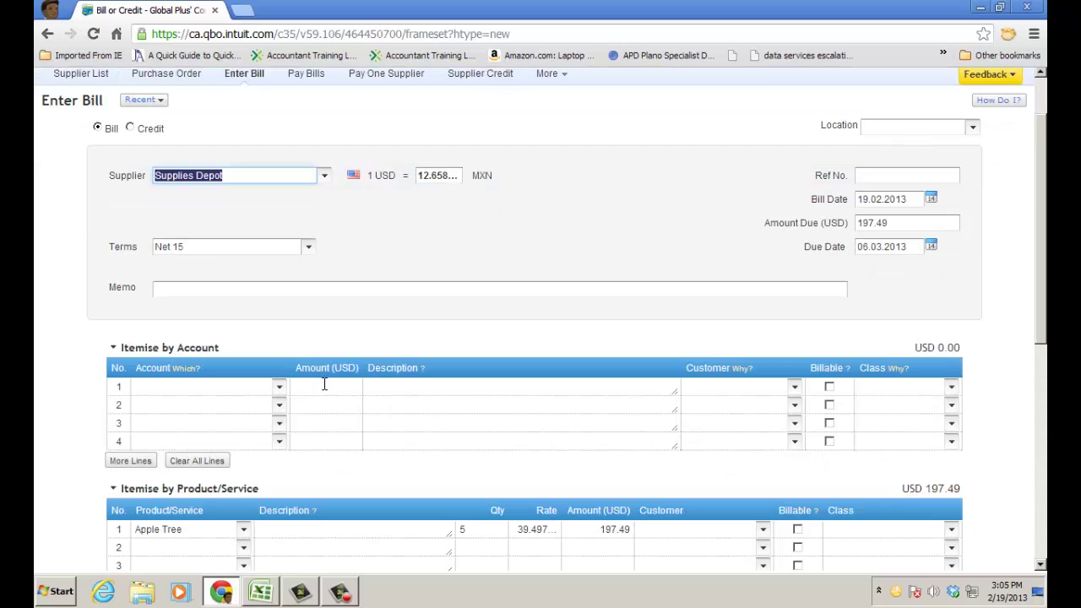
{"action": "scroll", "coordinate": [291, 401], "scroll_direction": "down", "scroll_amount": 1}
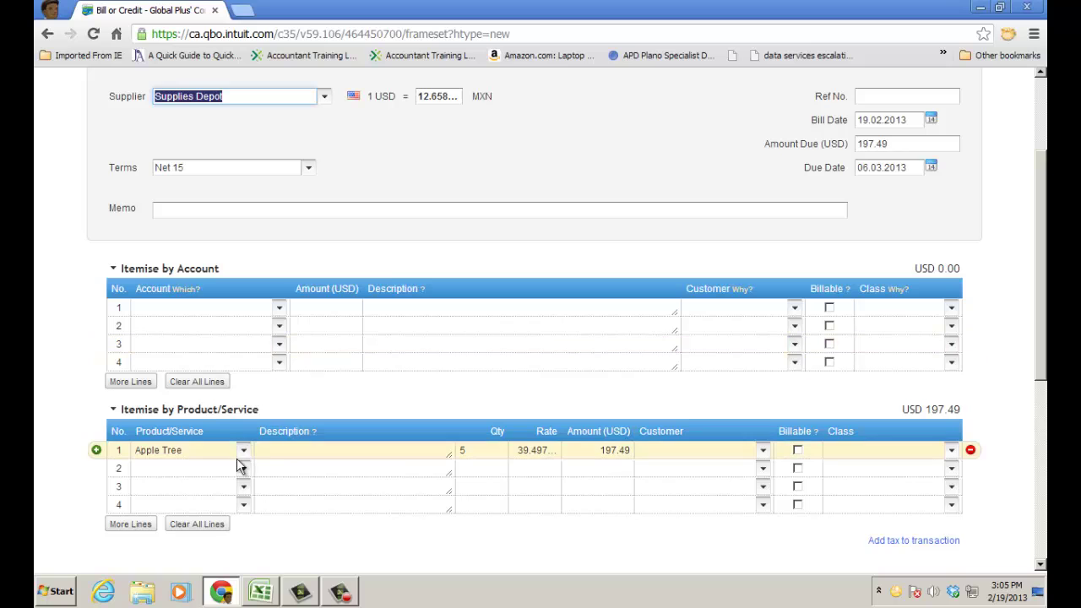
{"action": "left_click", "coordinate": [970, 450]}
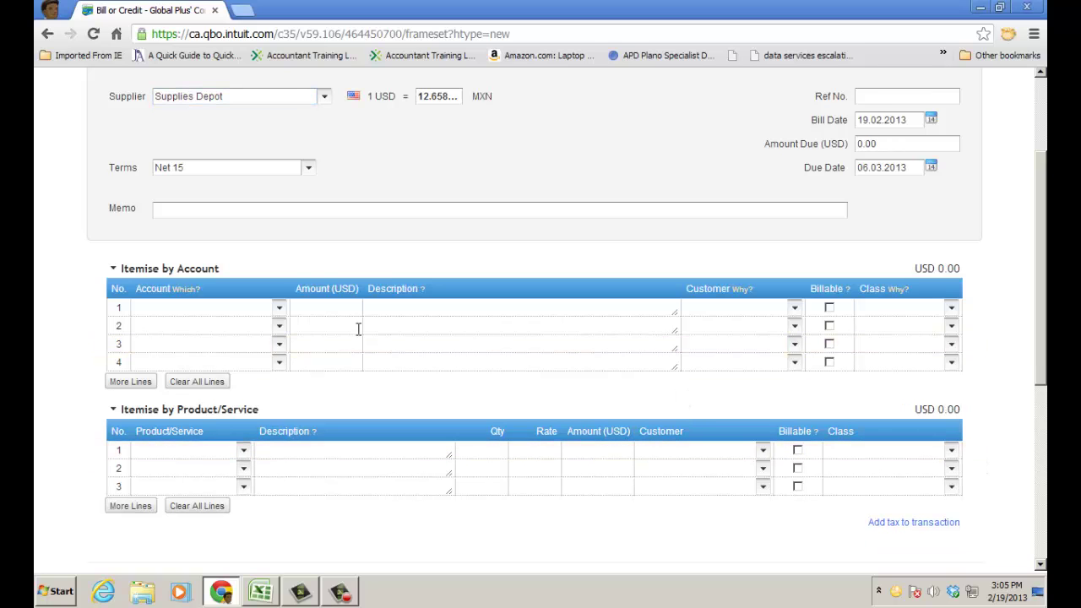
Step: Add a 300000 Equipment rental line in class Division A and save the bill
{"action": "left_click", "coordinate": [280, 310]}
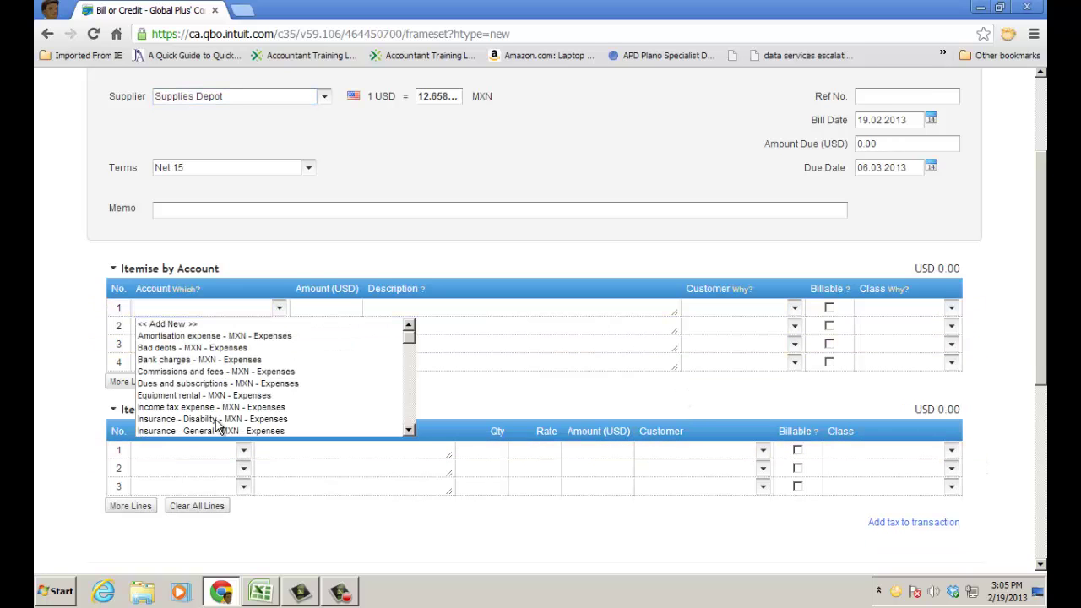
{"action": "left_click", "coordinate": [202, 395]}
{"action": "left_click", "coordinate": [322, 308]}
{"action": "type", "text": "300000"}
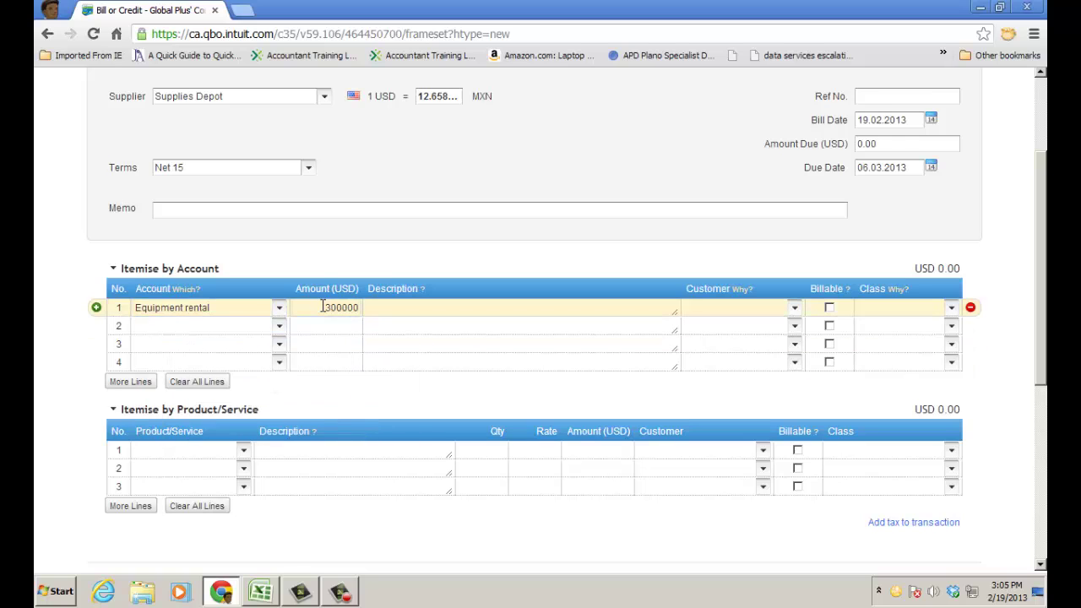
{"action": "key", "text": "Tab"}
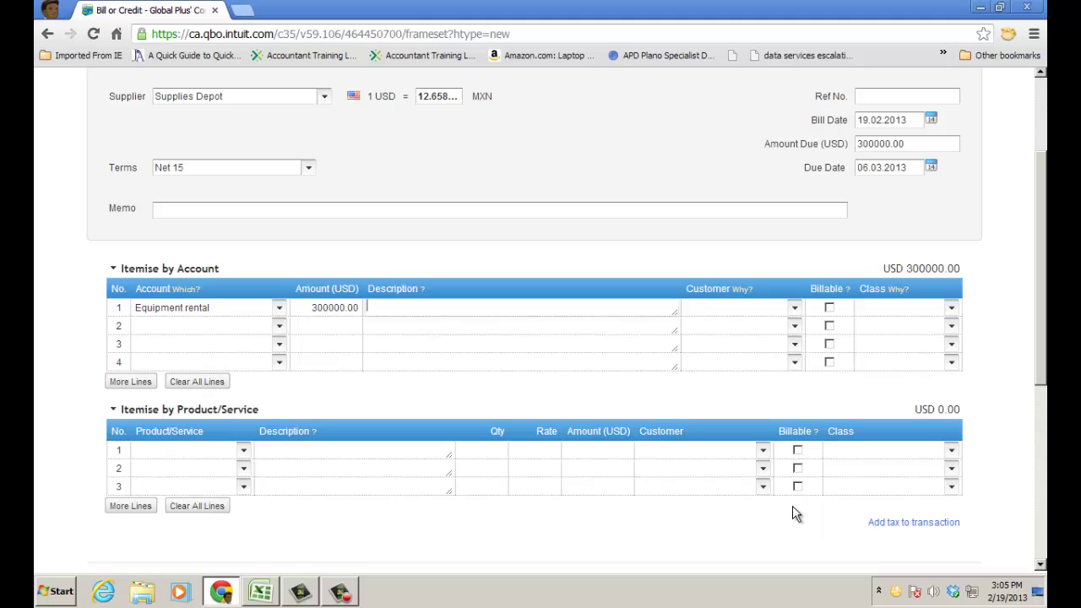
{"action": "left_click", "coordinate": [952, 309]}
{"action": "left_click", "coordinate": [895, 334]}
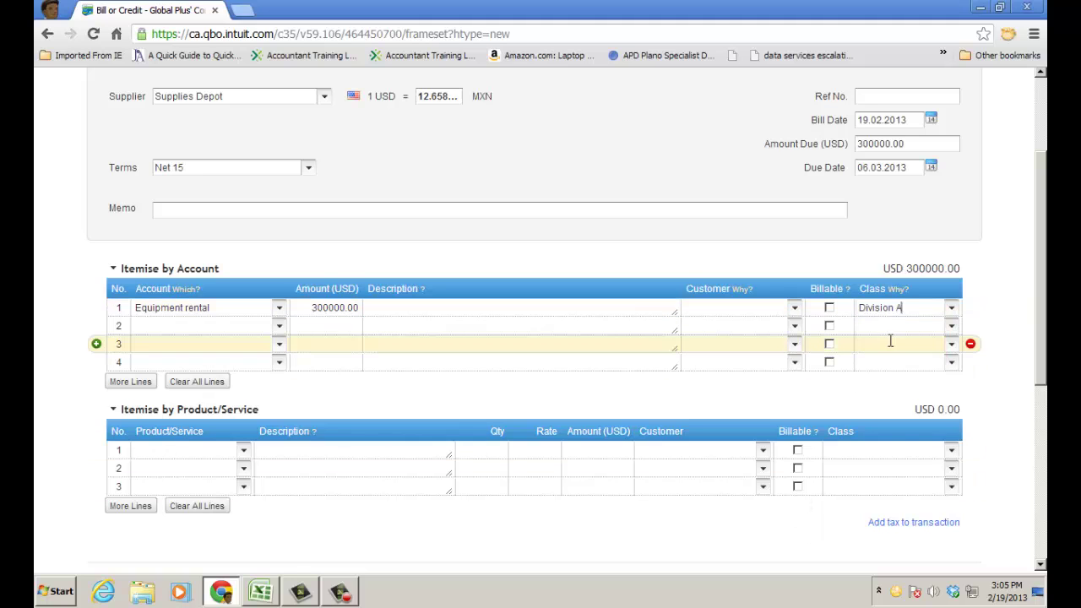
{"action": "scroll", "coordinate": [832, 507], "scroll_direction": "down", "scroll_amount": 2}
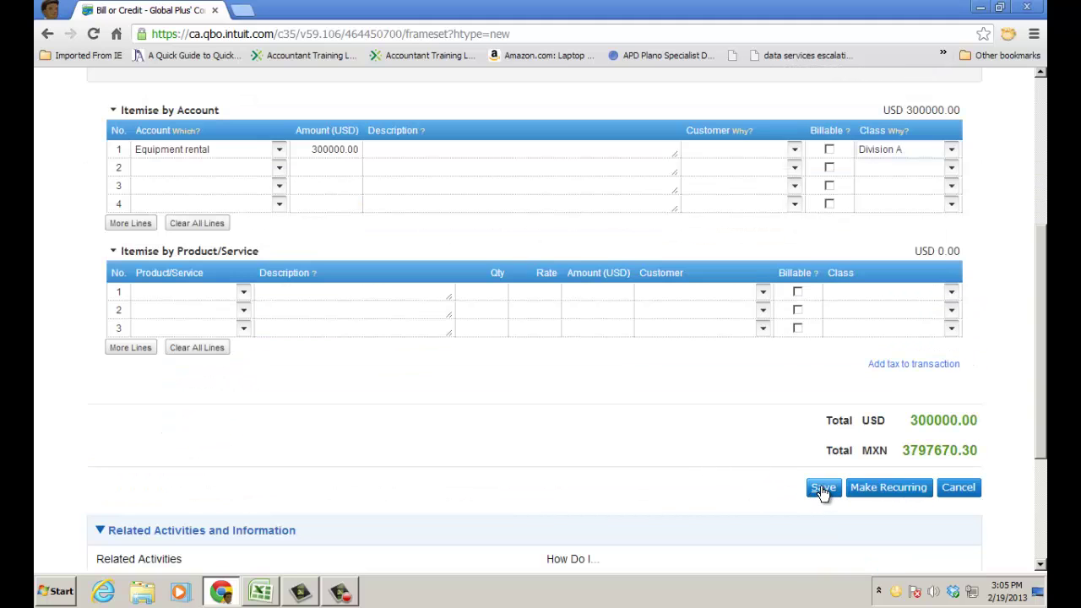
{"action": "left_click", "coordinate": [824, 489]}
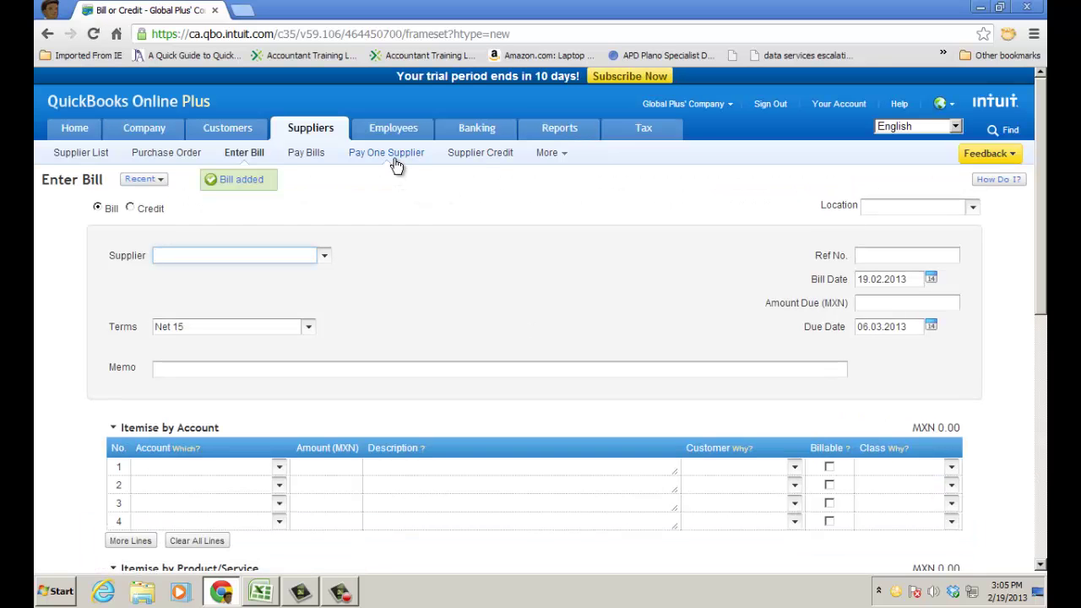
Step: Start a single-supplier payment to Supplies Depot and tick its second and third bills
{"action": "left_click", "coordinate": [394, 156]}
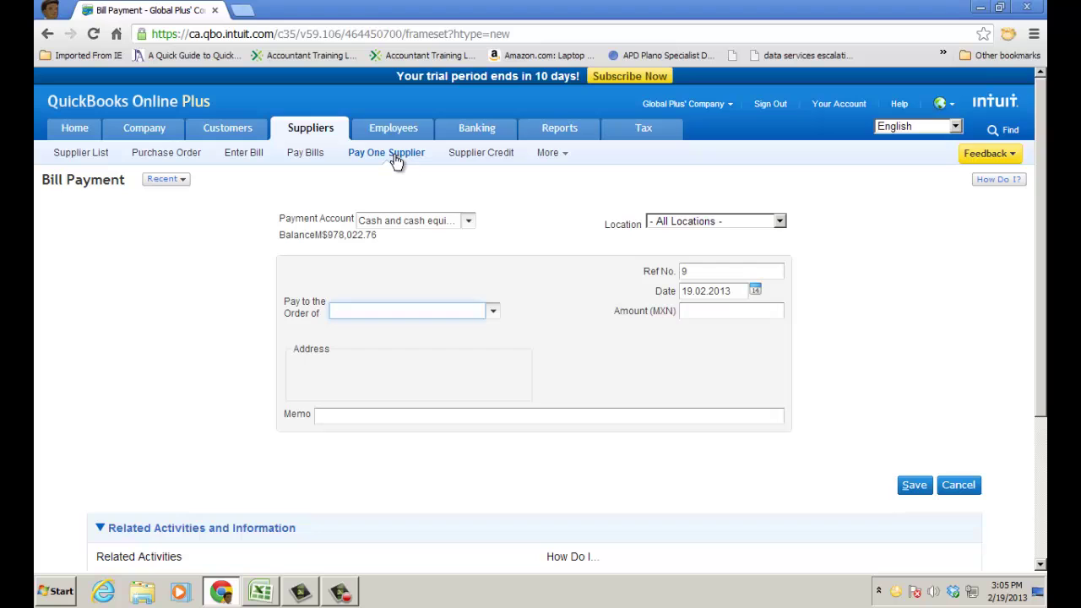
{"action": "left_click", "coordinate": [494, 315]}
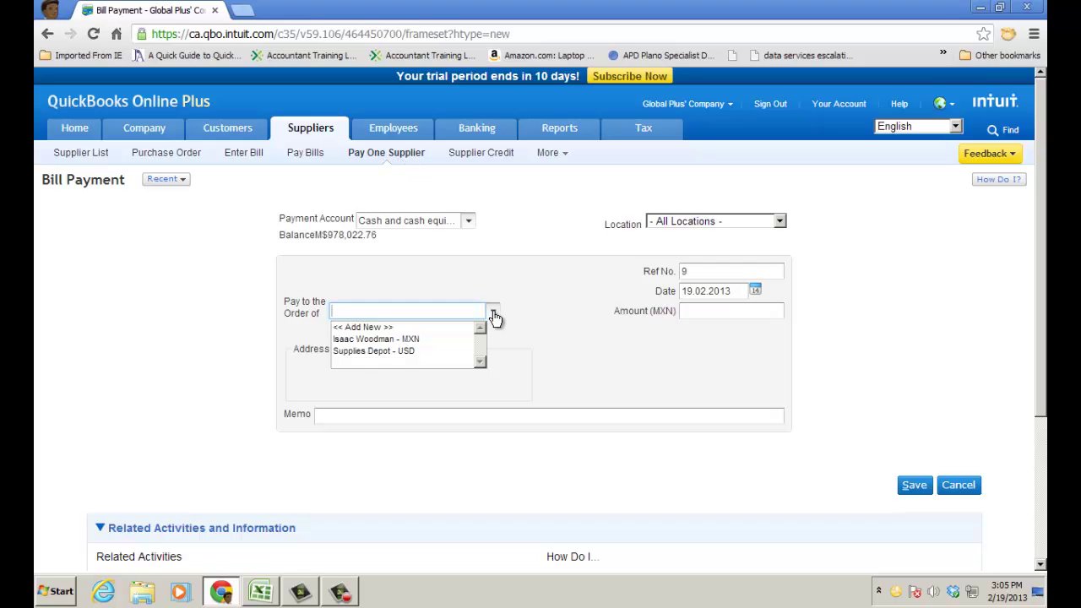
{"action": "left_click", "coordinate": [394, 357]}
{"action": "scroll", "coordinate": [272, 428], "scroll_direction": "down", "scroll_amount": 2}
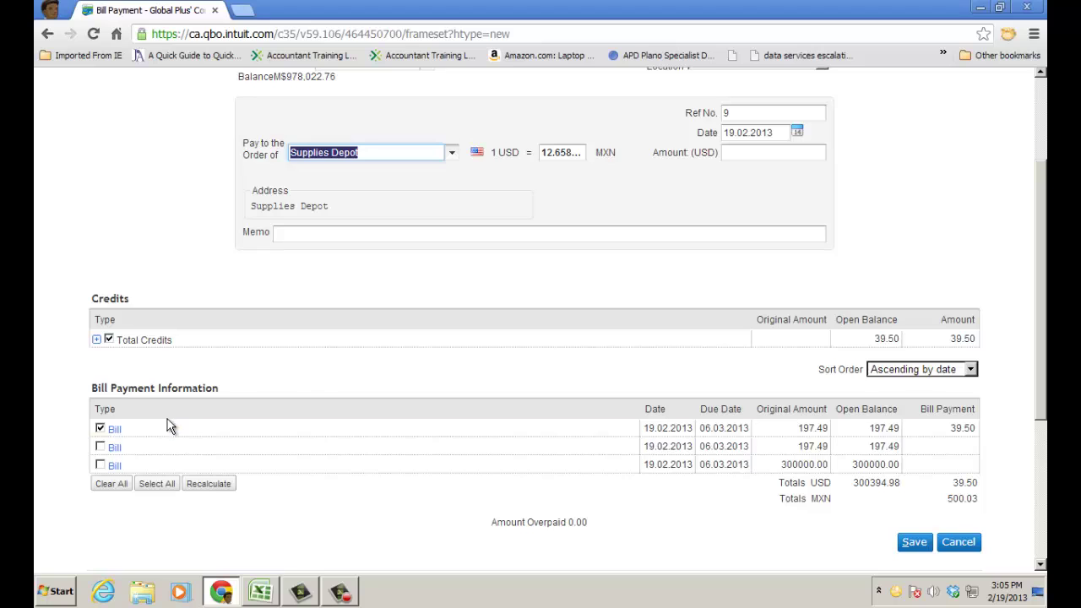
{"action": "left_click", "coordinate": [100, 446]}
{"action": "left_click", "coordinate": [100, 465]}
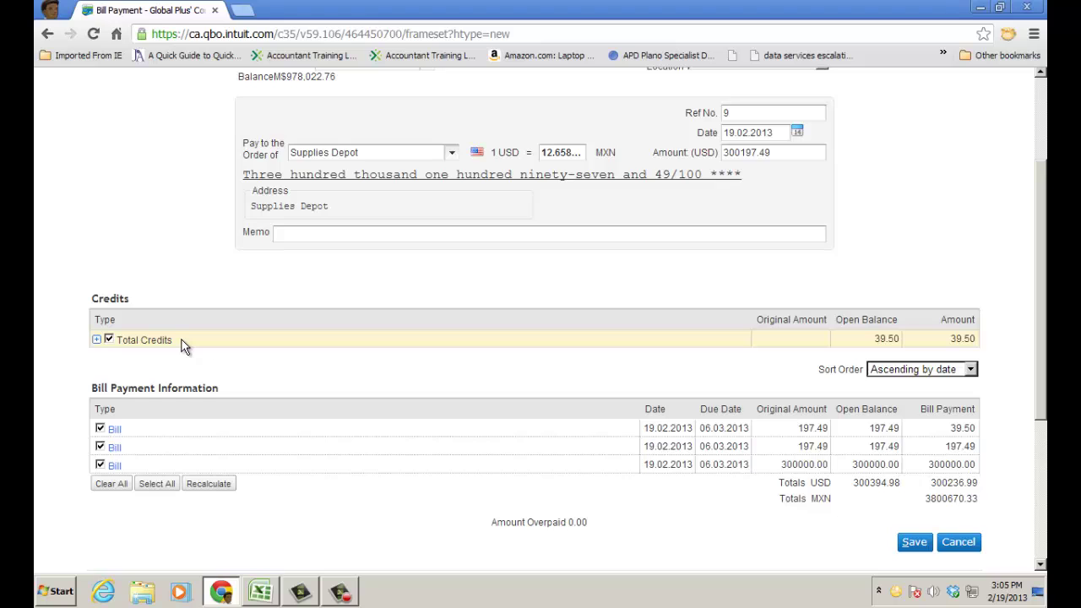
Step: Confirm all three bills are ticked and save the 300197.49 USD payment
{"action": "scroll", "coordinate": [184, 347], "scroll_direction": "up", "scroll_amount": 3}
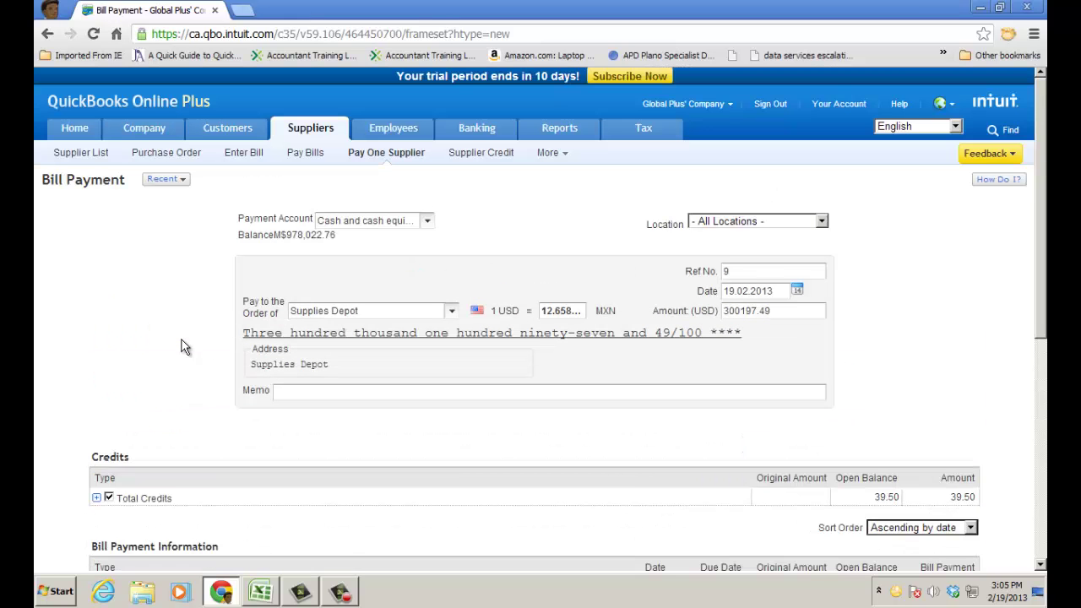
{"action": "scroll", "coordinate": [184, 346], "scroll_direction": "down", "scroll_amount": 3}
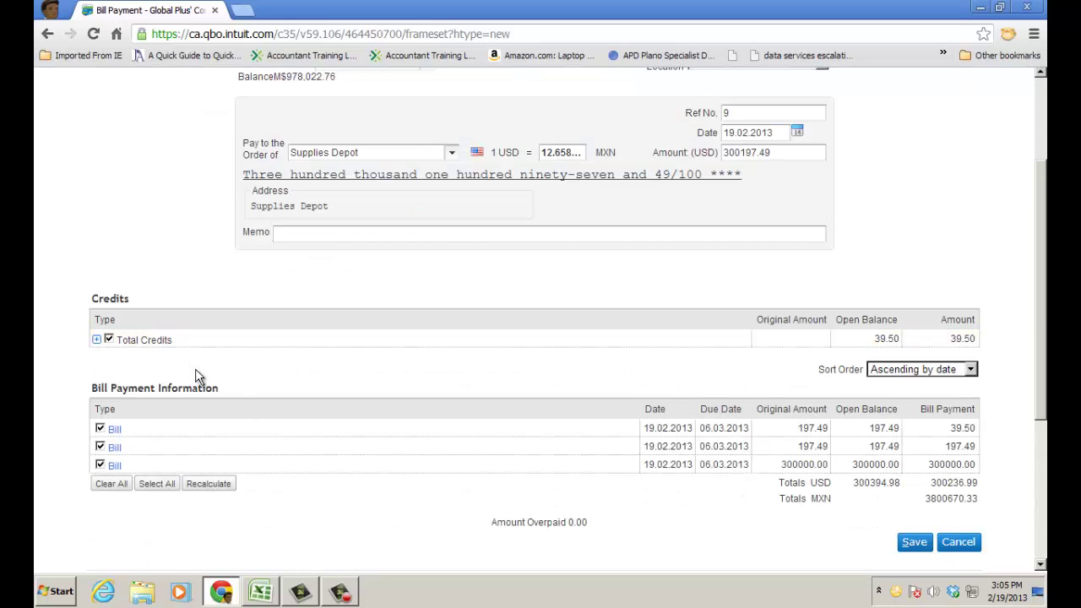
{"action": "left_click", "coordinate": [101, 465]}
{"action": "left_click", "coordinate": [100, 448]}
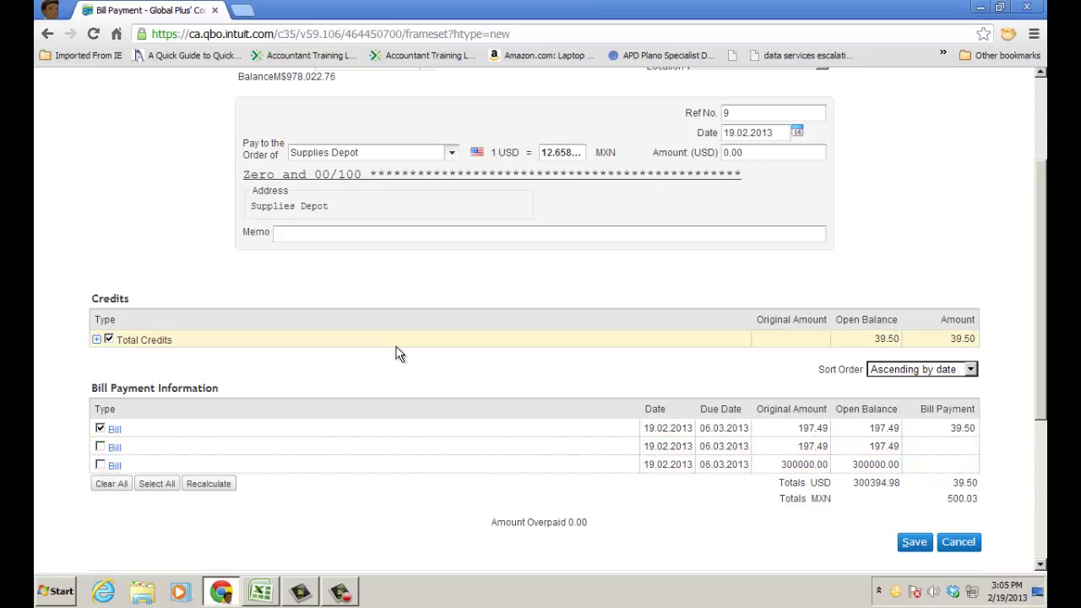
{"action": "left_click", "coordinate": [101, 446]}
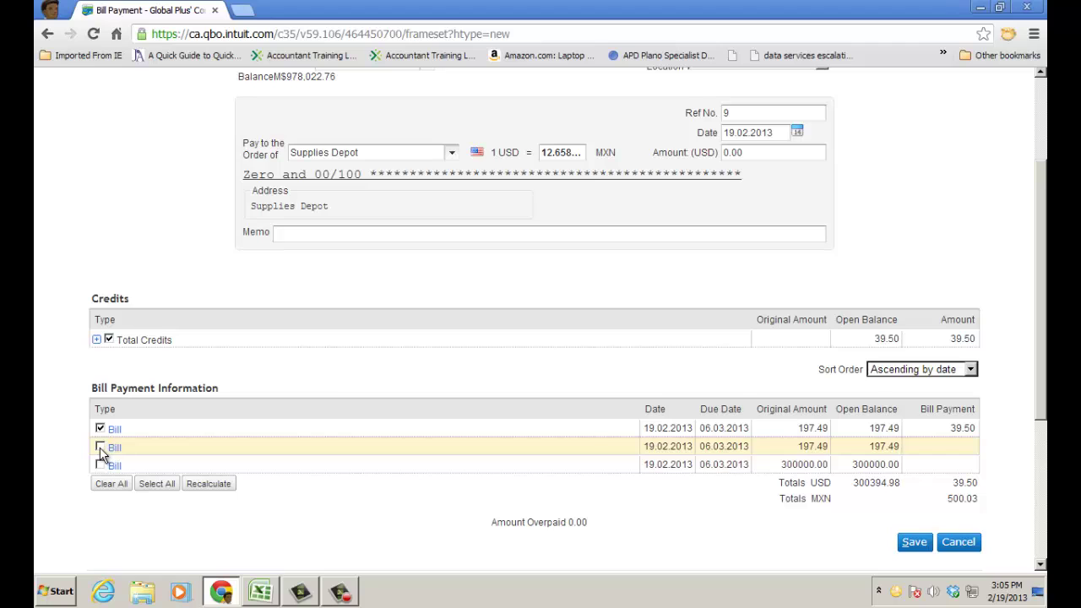
{"action": "left_click", "coordinate": [100, 464]}
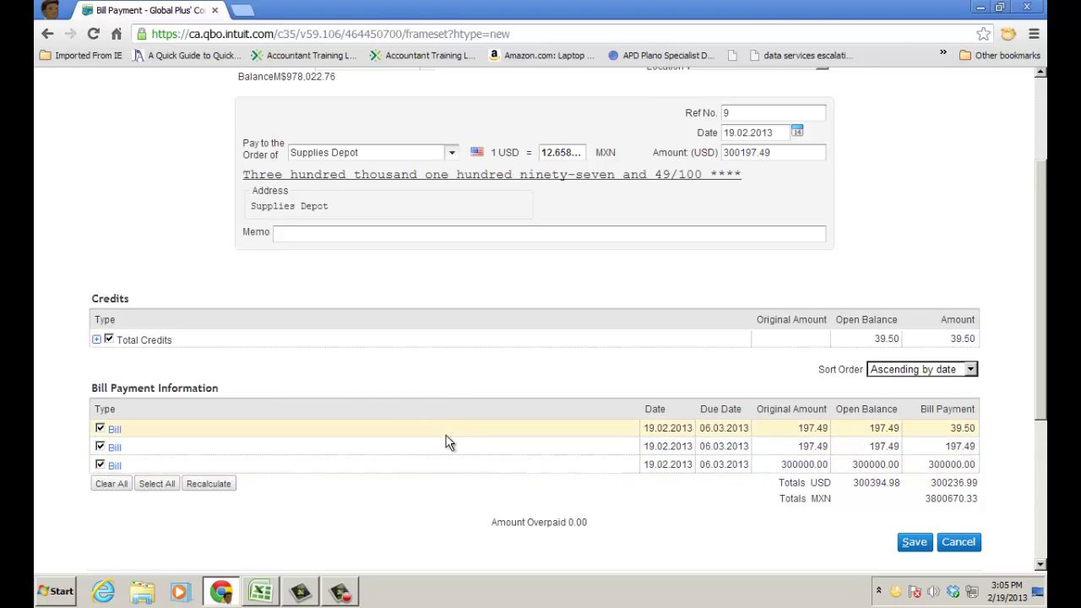
{"action": "scroll", "coordinate": [439, 469], "scroll_direction": "down", "scroll_amount": 1}
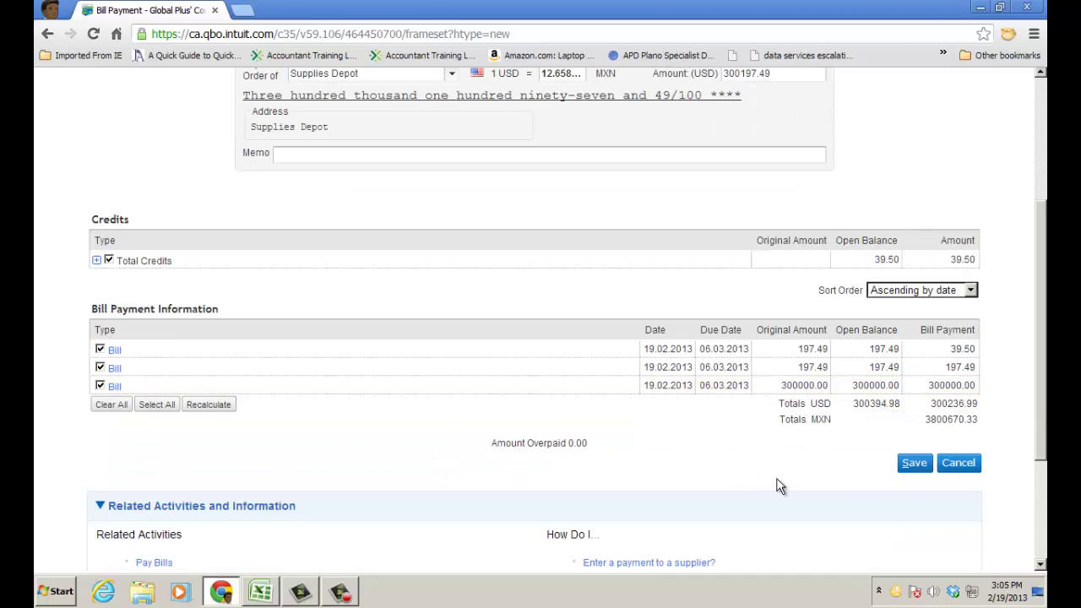
{"action": "left_click", "coordinate": [914, 462]}
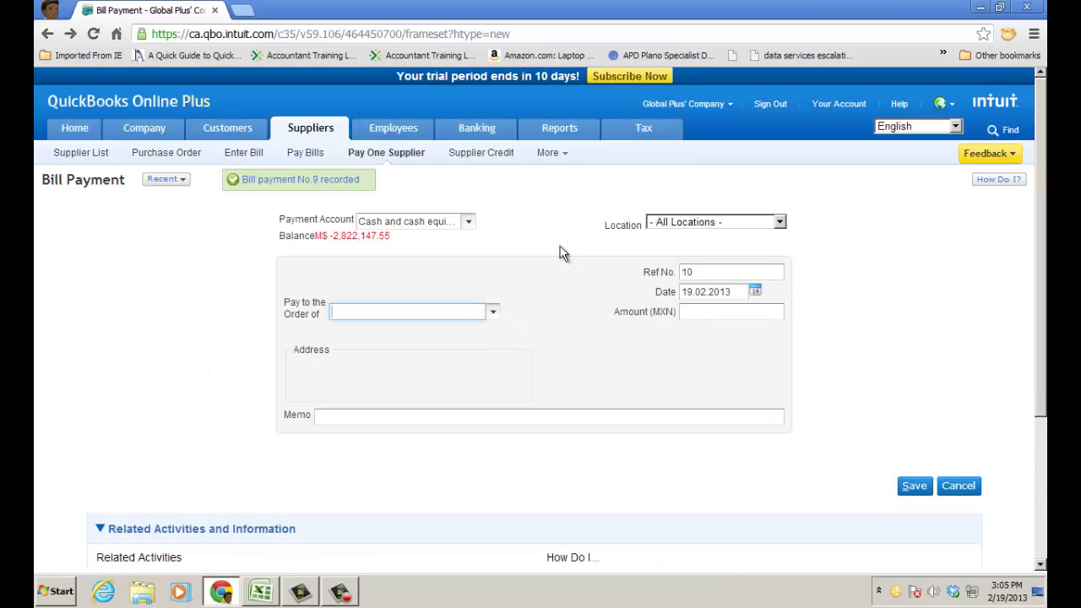
Step: On Pay Bills, show all USD bills and mark the 157.99 Supplies Depot bill for payment
{"action": "left_click", "coordinate": [305, 153]}
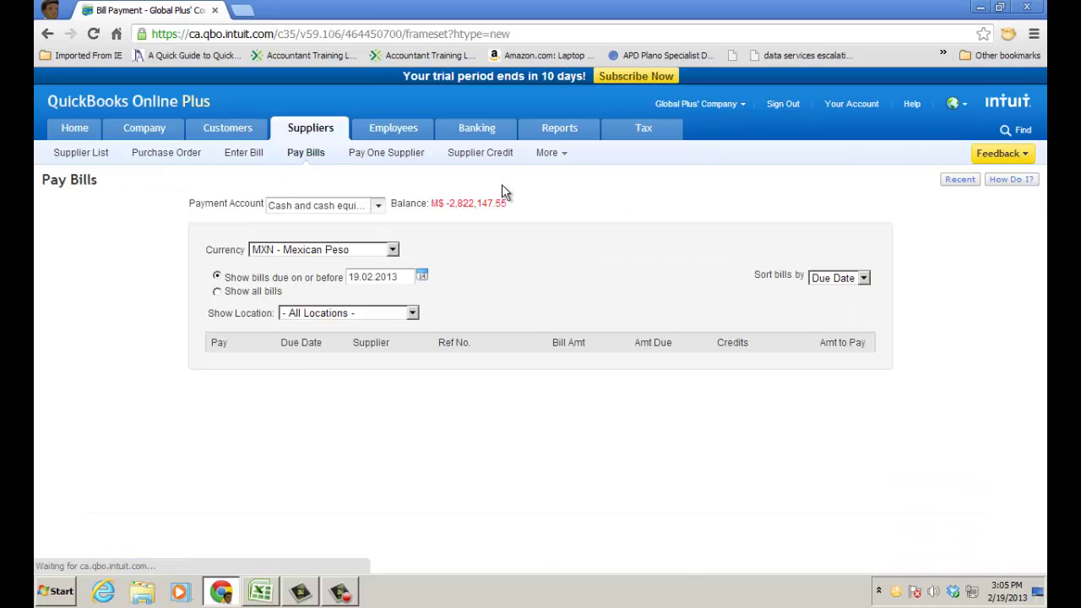
{"action": "left_click", "coordinate": [391, 250]}
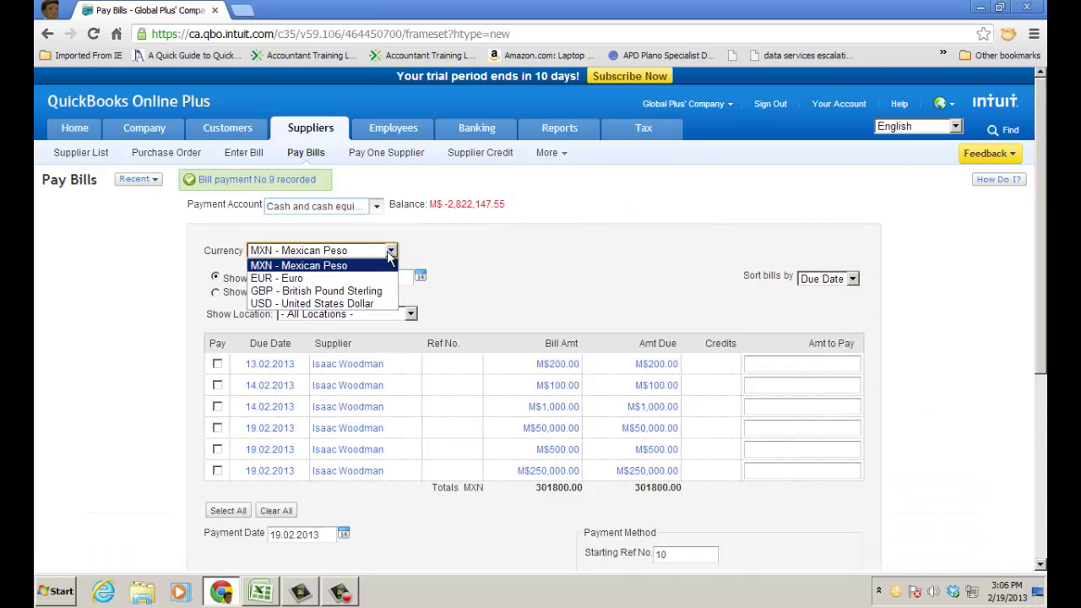
{"action": "left_click", "coordinate": [323, 304]}
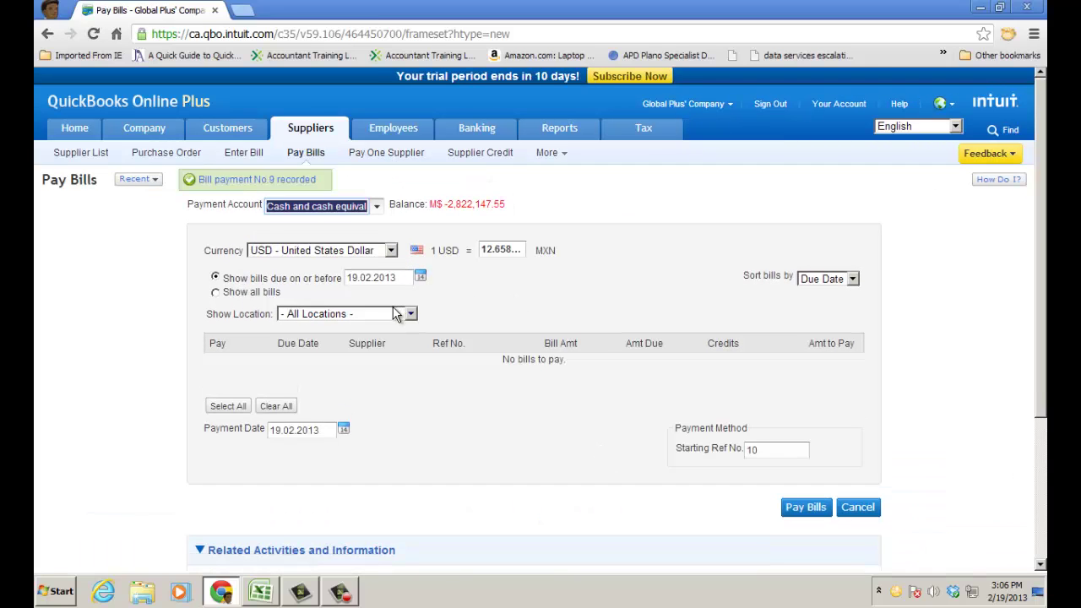
{"action": "left_click", "coordinate": [218, 293]}
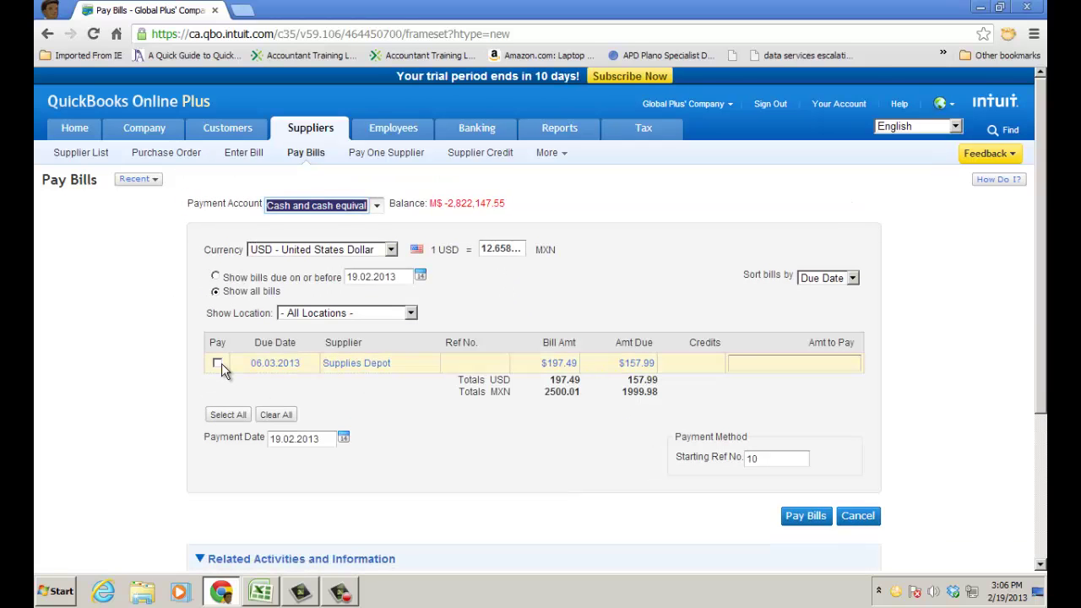
{"action": "left_click", "coordinate": [219, 363]}
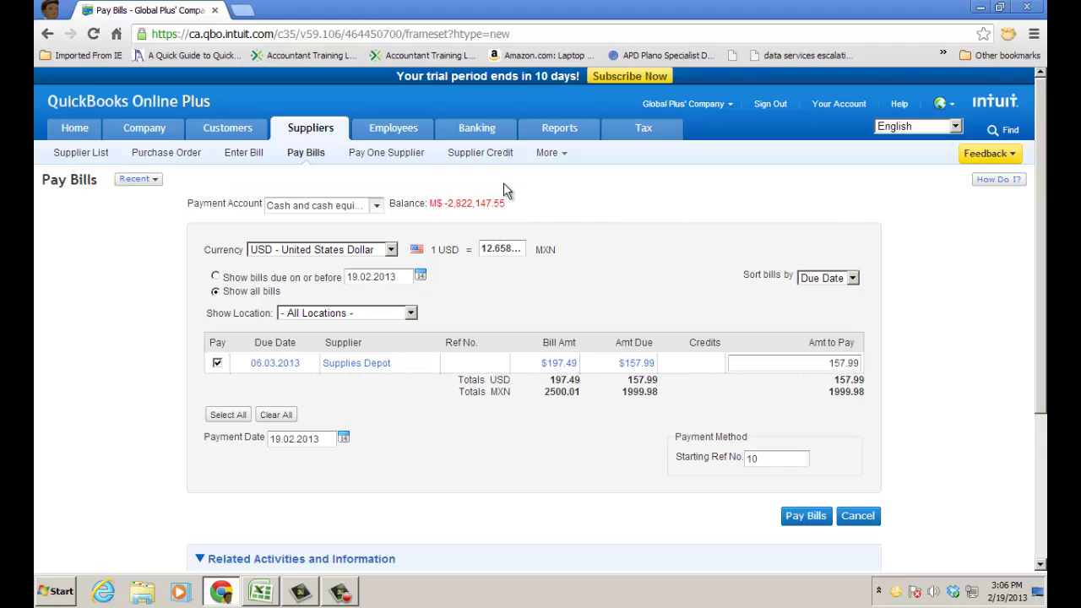
{"action": "mouse_move", "coordinate": [140, 137]}
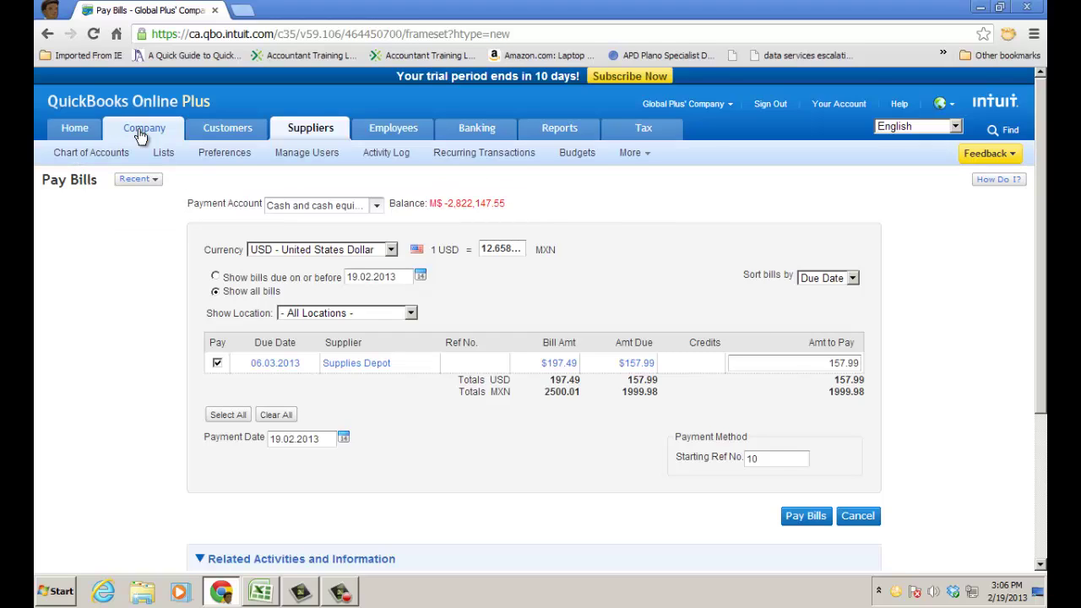
Step: Discard the unsaved payment and review Manage Bills, Split Lines and Duplicate Bills in Suppliers & Purchases preferences
{"action": "left_click", "coordinate": [230, 154]}
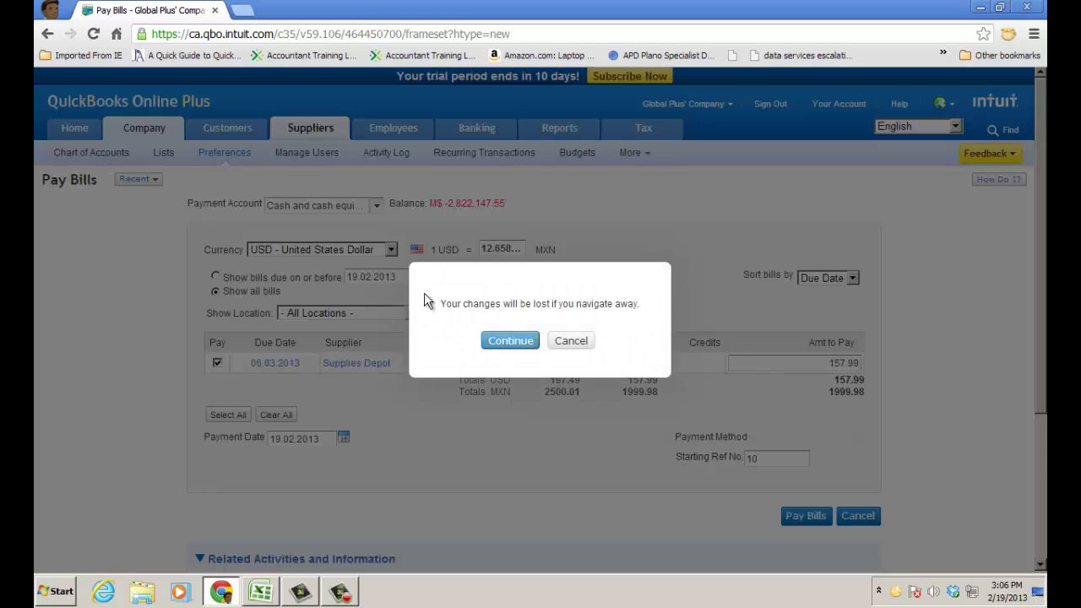
{"action": "left_click", "coordinate": [508, 340]}
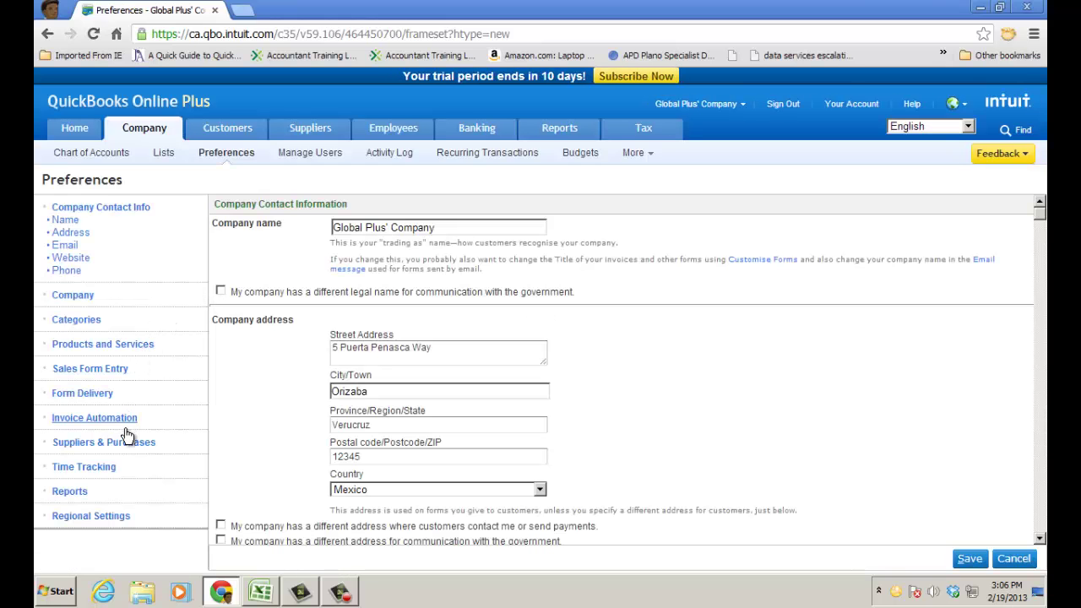
{"action": "left_click", "coordinate": [127, 443]}
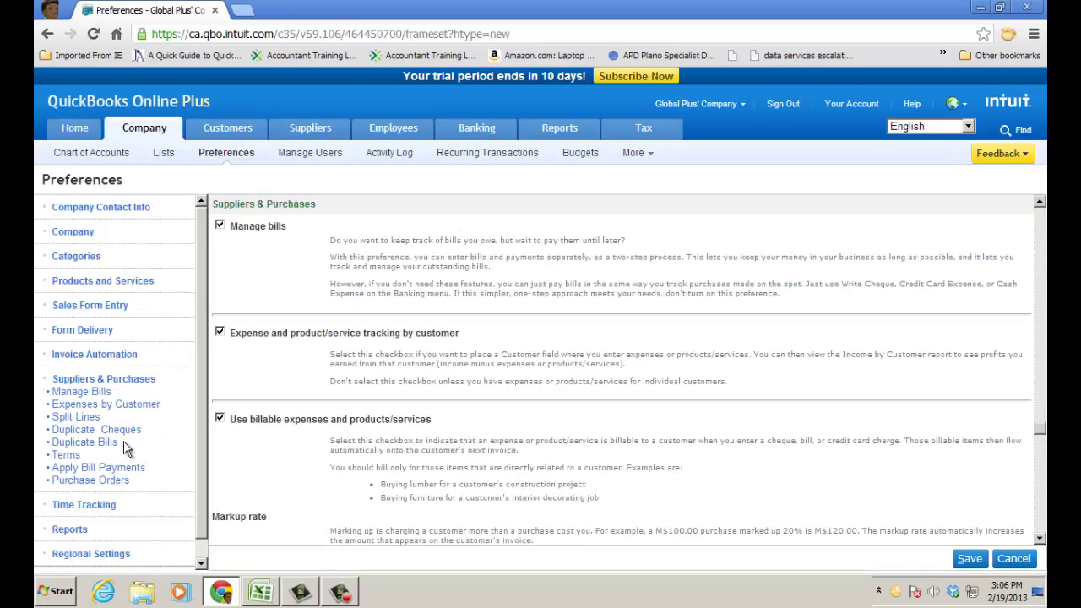
{"action": "left_click", "coordinate": [158, 390]}
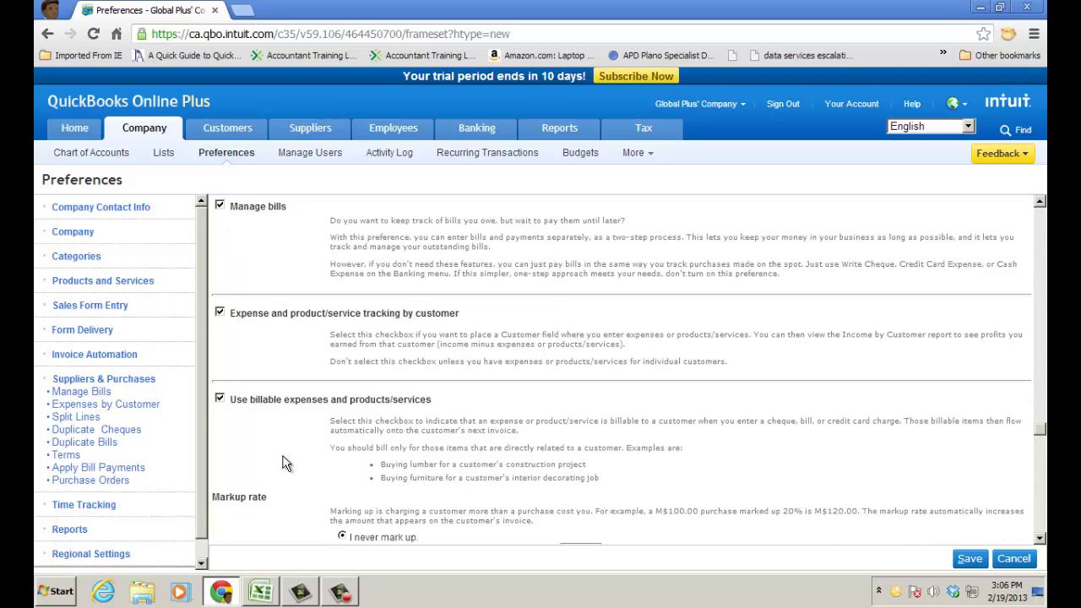
{"action": "left_click", "coordinate": [89, 417]}
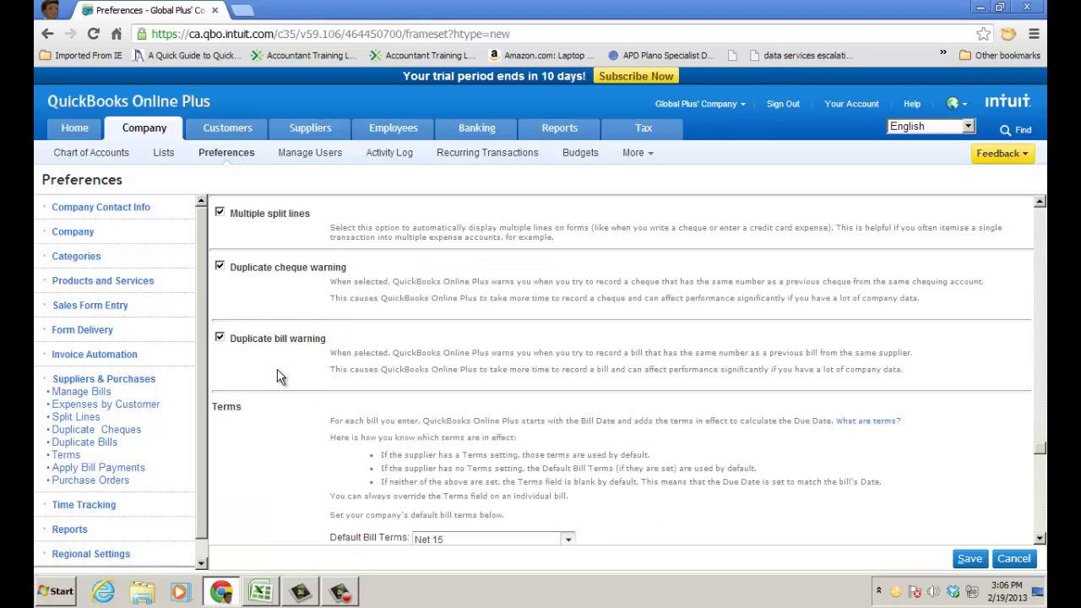
{"action": "left_click", "coordinate": [91, 444]}
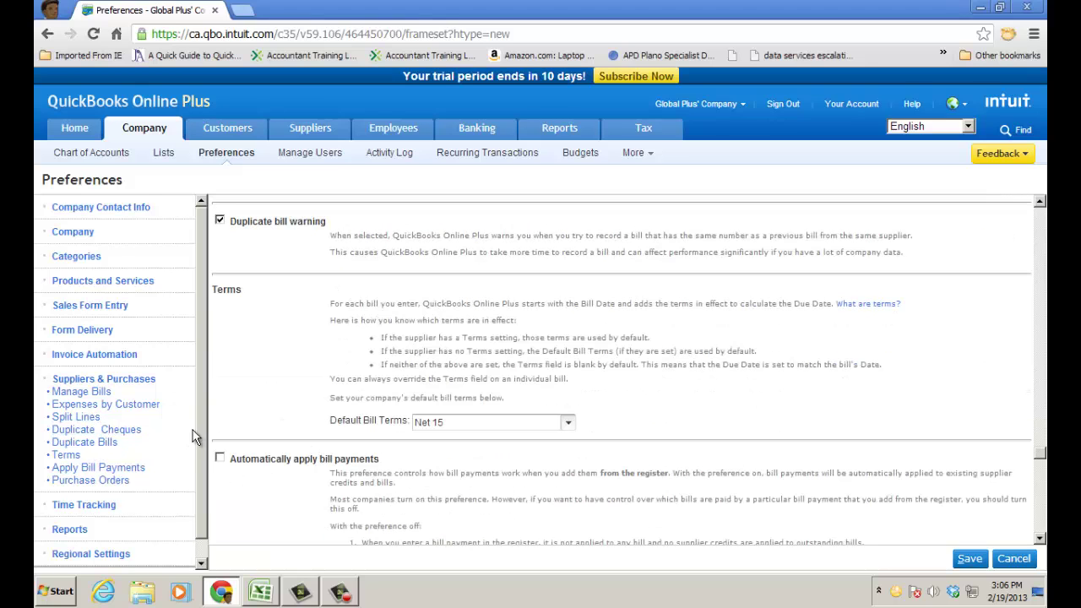
Step: Confirm Net 15 default bill terms, check Apply Bill Payments, and save the preferences
{"action": "left_click", "coordinate": [66, 454]}
{"action": "left_click", "coordinate": [567, 352]}
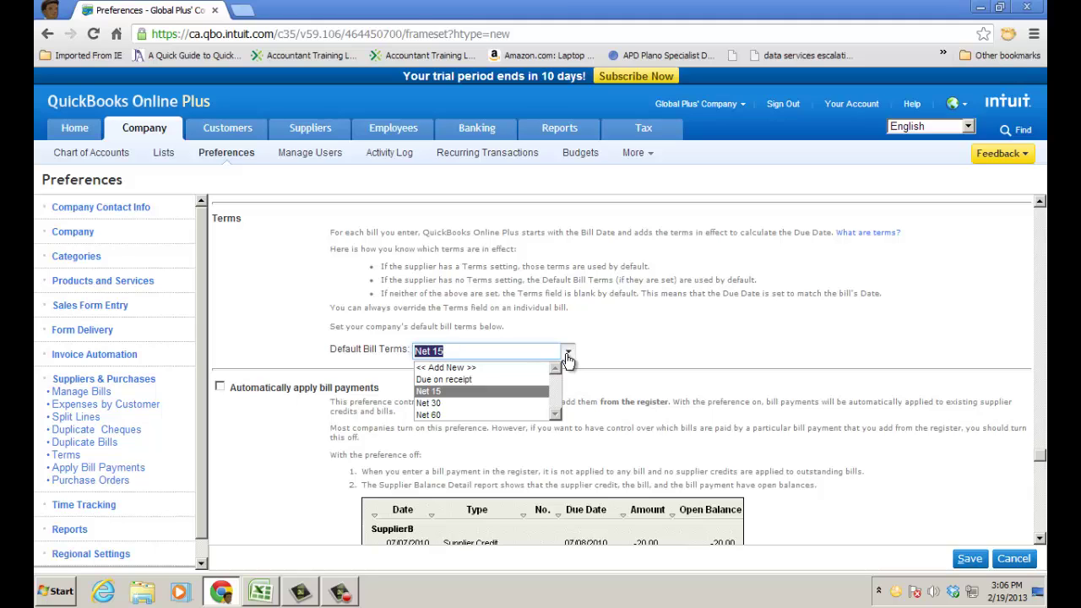
{"action": "left_click", "coordinate": [125, 467]}
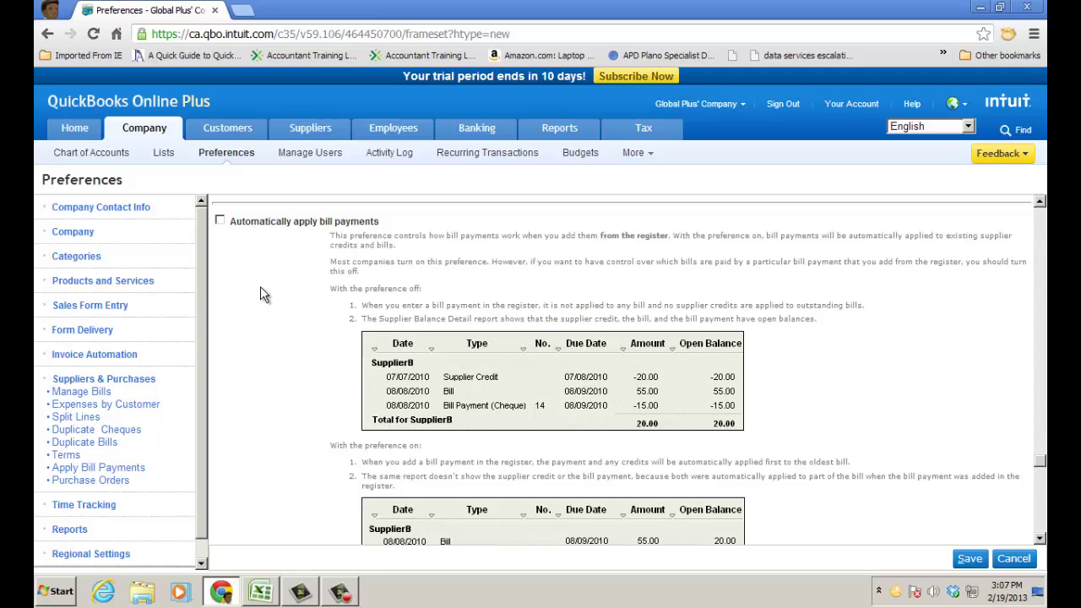
{"action": "left_click", "coordinate": [968, 560]}
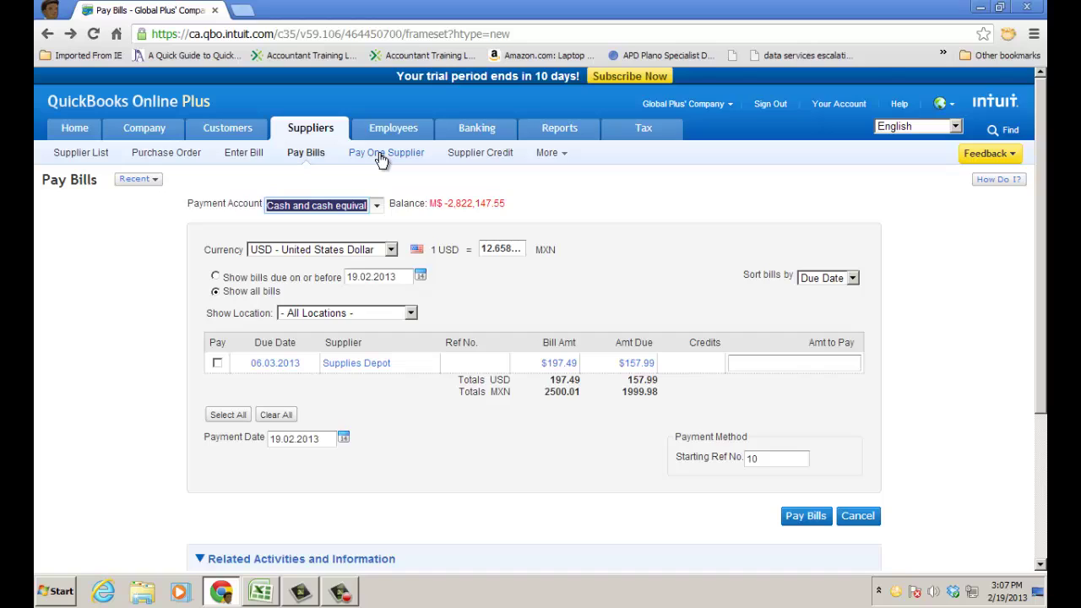
Step: Begin a new bill for the MXN supplier with open purchase orders 1004 and 1005
{"action": "left_click", "coordinate": [240, 160]}
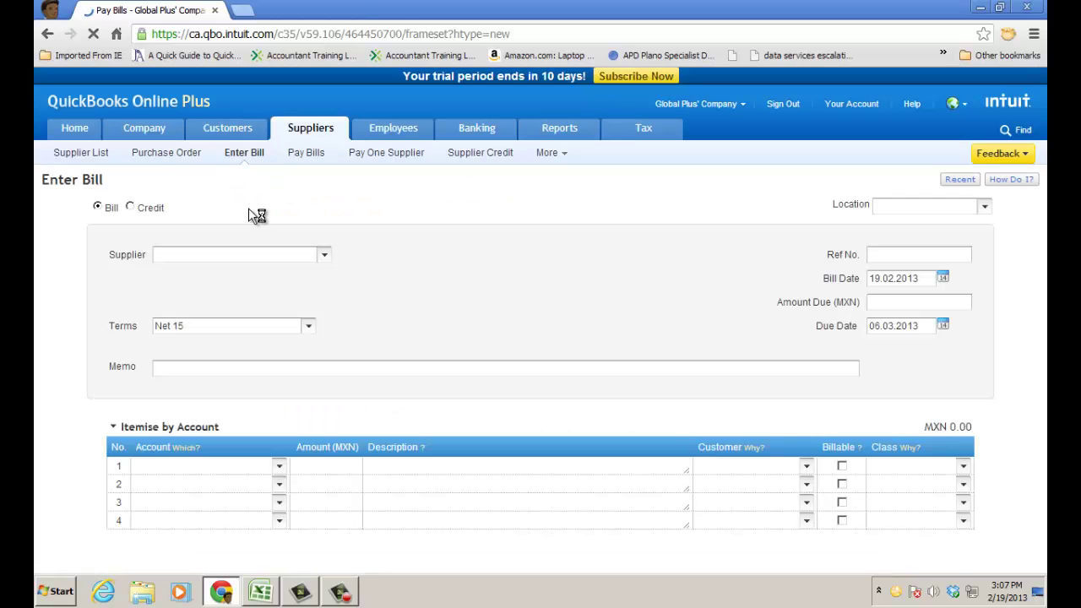
{"action": "left_click", "coordinate": [324, 254]}
{"action": "left_click", "coordinate": [215, 283]}
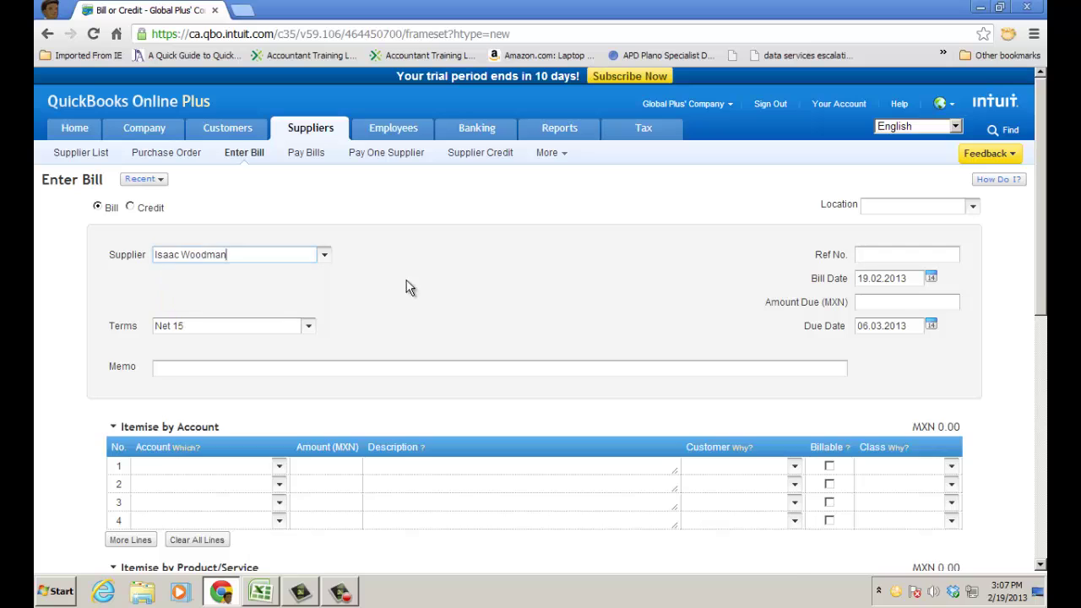
{"action": "scroll", "coordinate": [422, 376], "scroll_direction": "down", "scroll_amount": 2}
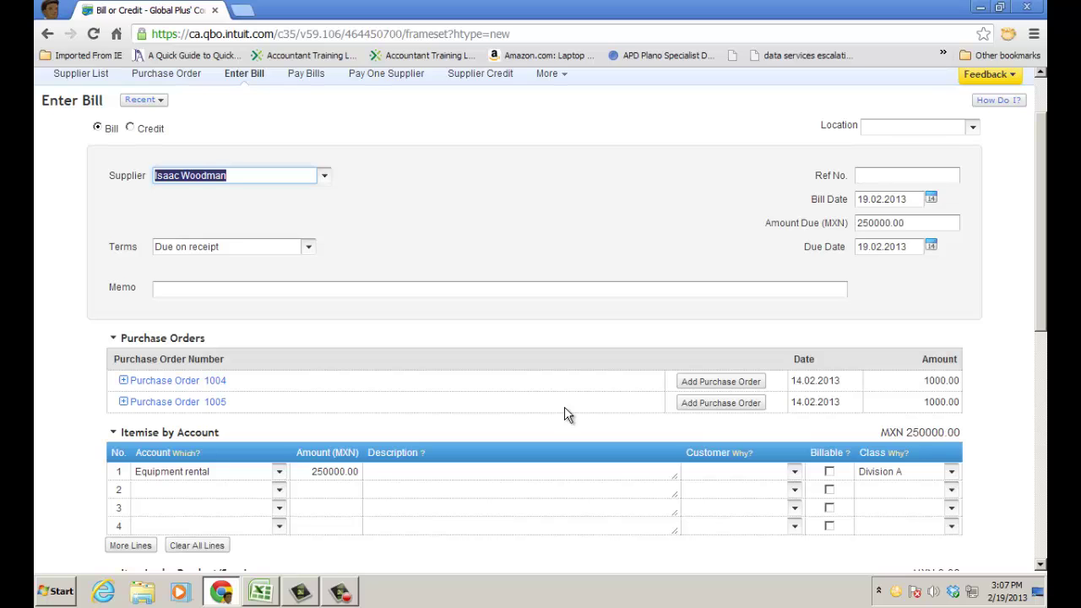
{"action": "scroll", "coordinate": [565, 407], "scroll_direction": "up", "scroll_amount": 1}
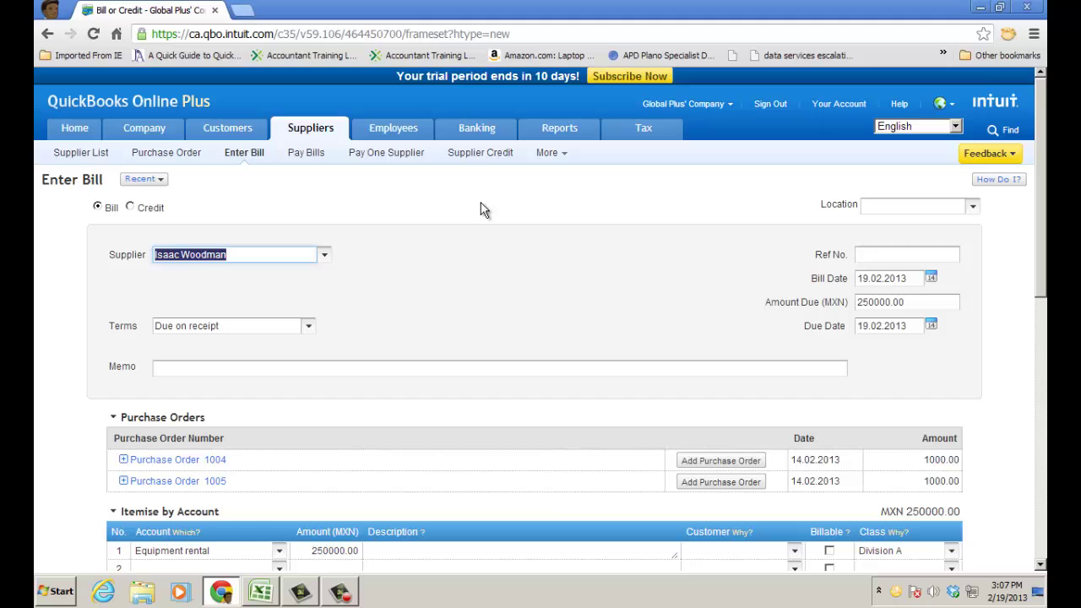
Step: Discard the unsaved MXN bill and run Unpaid Bills from the Suppliers reports list
{"action": "mouse_move", "coordinate": [568, 127]}
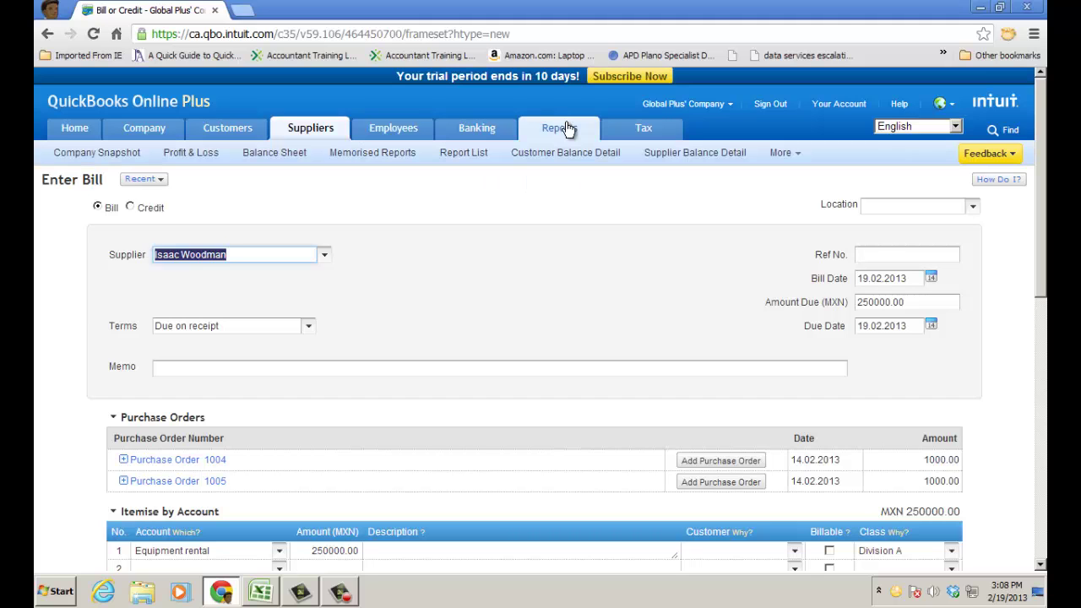
{"action": "left_click", "coordinate": [472, 154]}
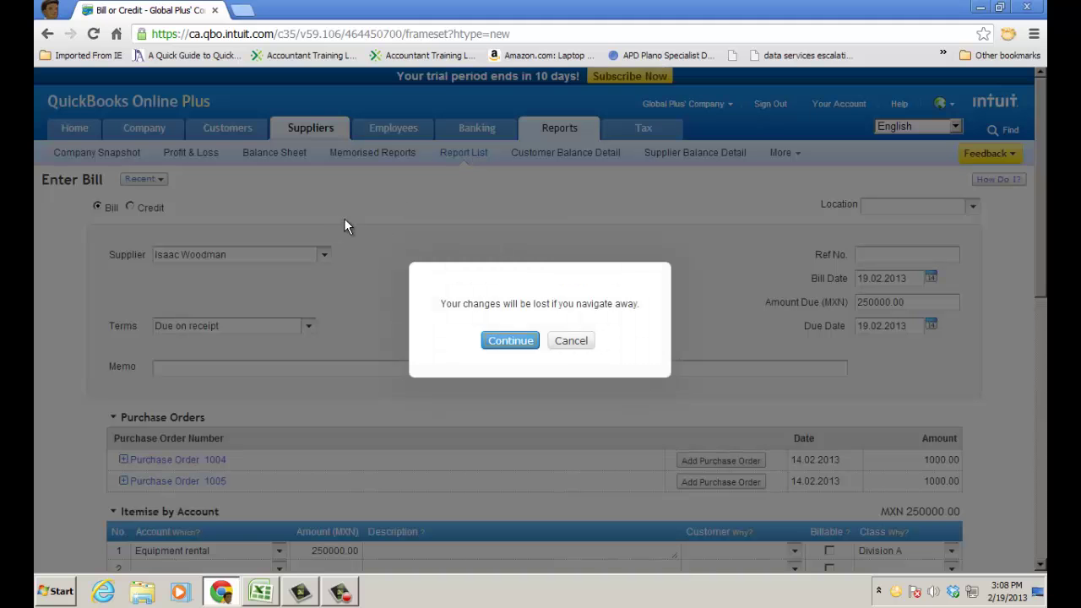
{"action": "left_click", "coordinate": [514, 342]}
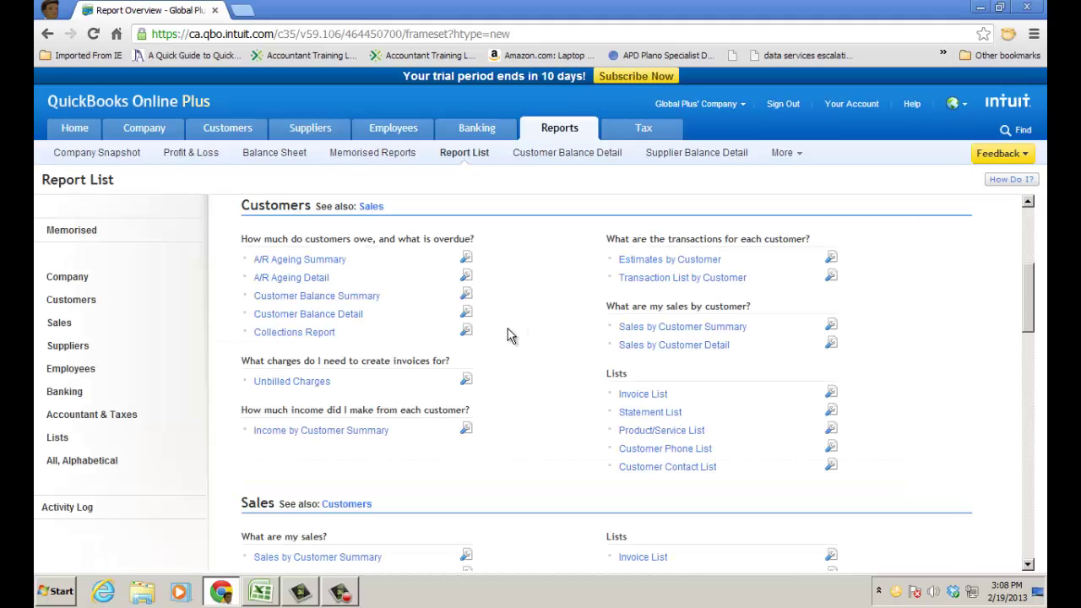
{"action": "left_click", "coordinate": [68, 347]}
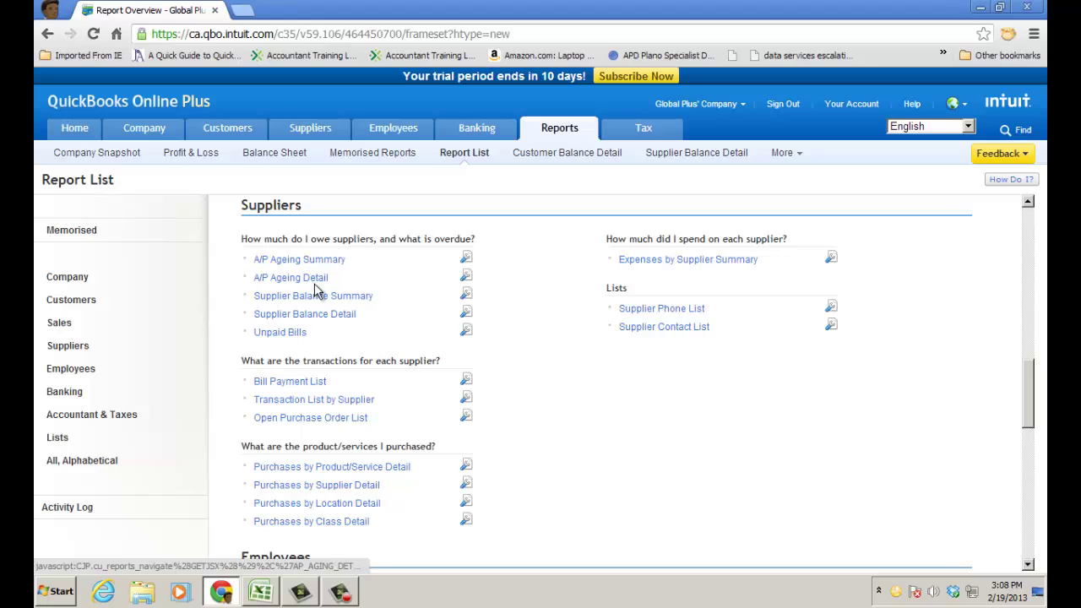
{"action": "mouse_move", "coordinate": [319, 302]}
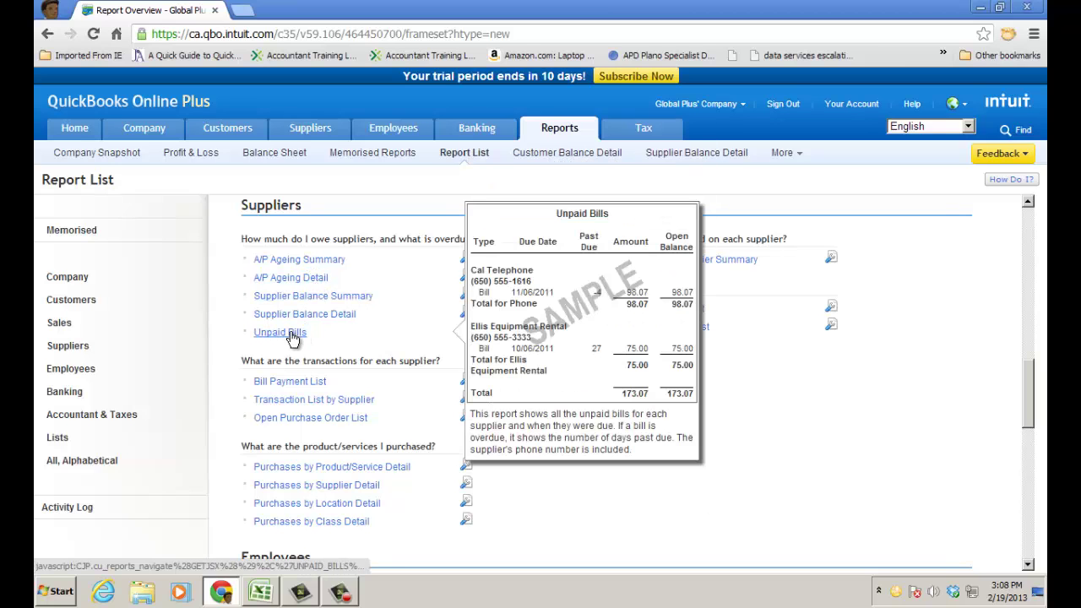
{"action": "left_click", "coordinate": [292, 335]}
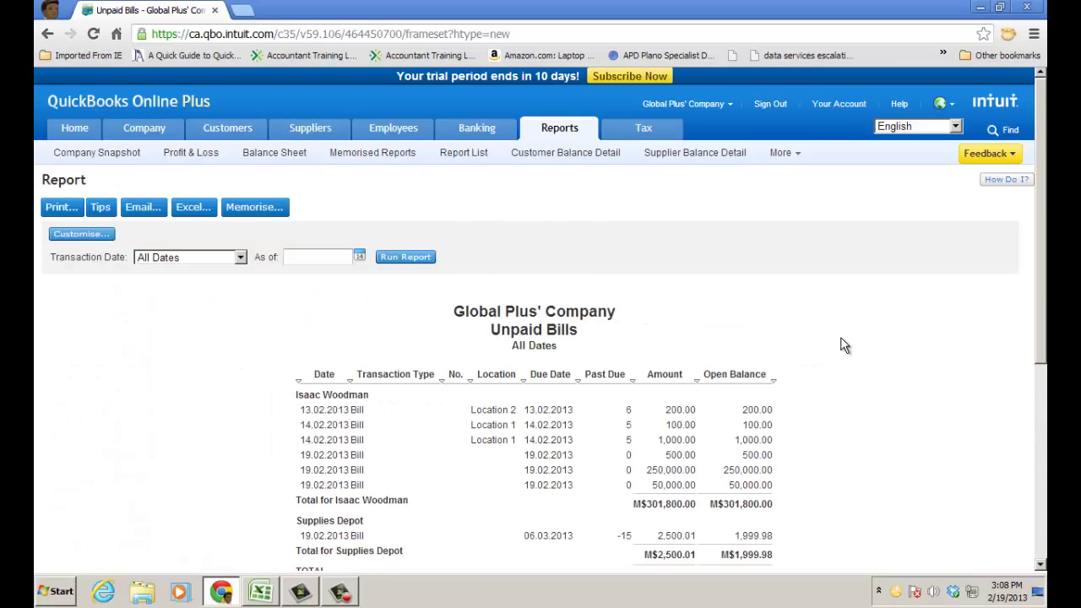